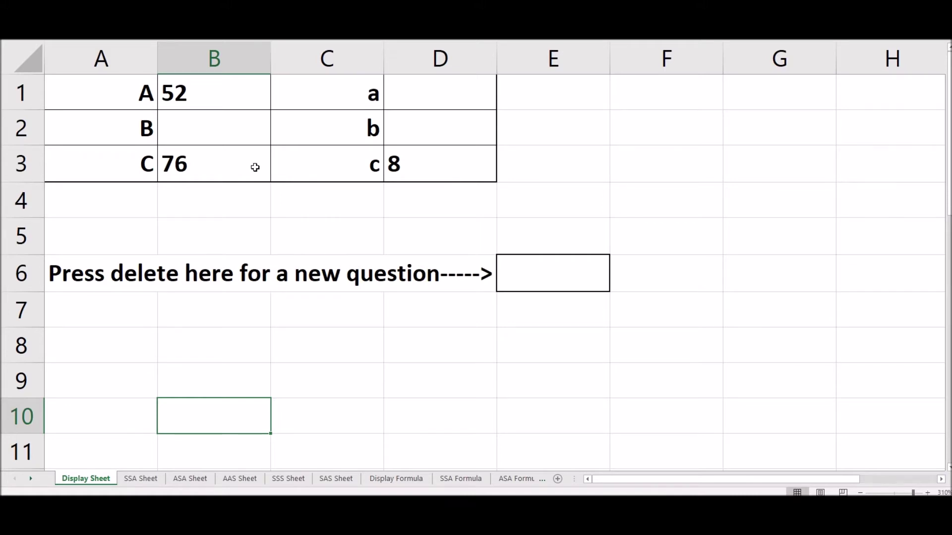
# Scroll down the Display Sheet to row 16 to show the Law of Sines method for A = 52, C = 76, c = 8
pyautogui.scroll(-2, 239, 187)
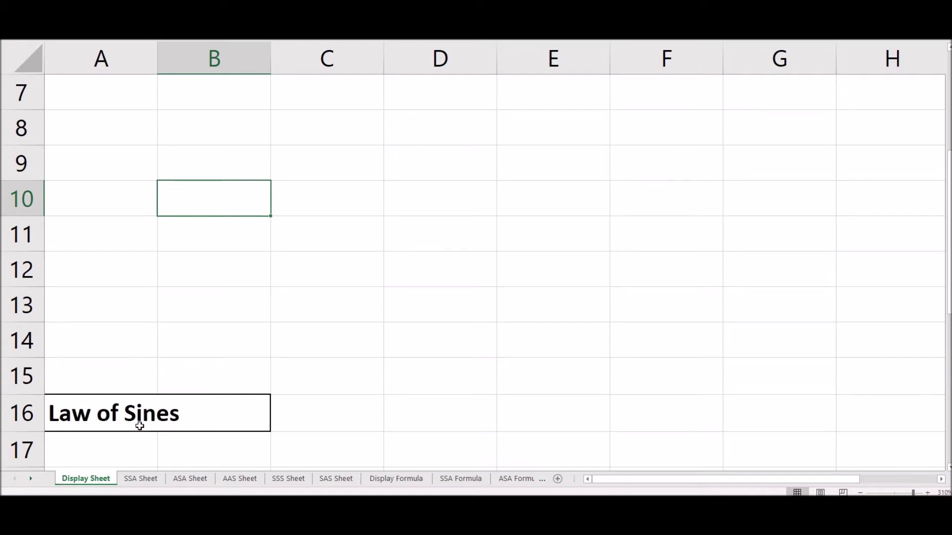
pyautogui.scroll(2, 138, 400)
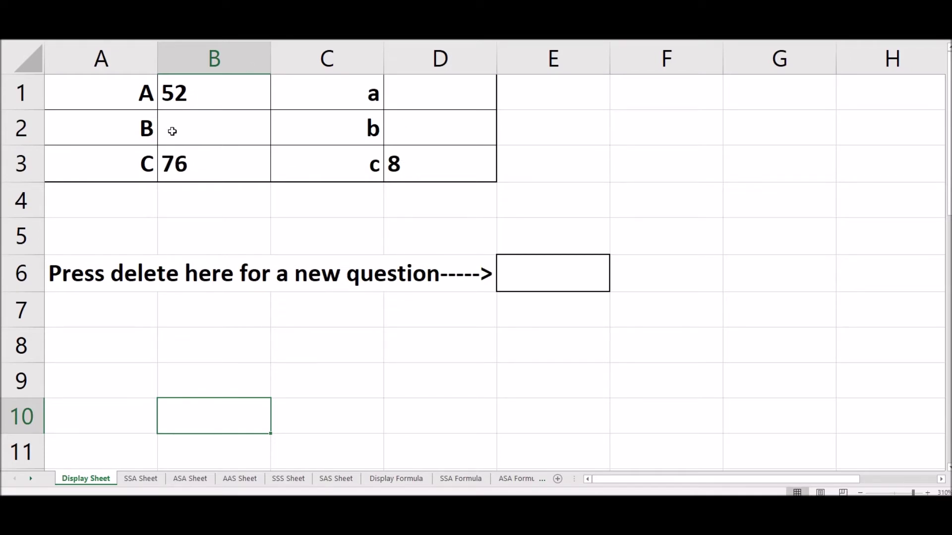
pyautogui.scroll(-3, 252, 293)
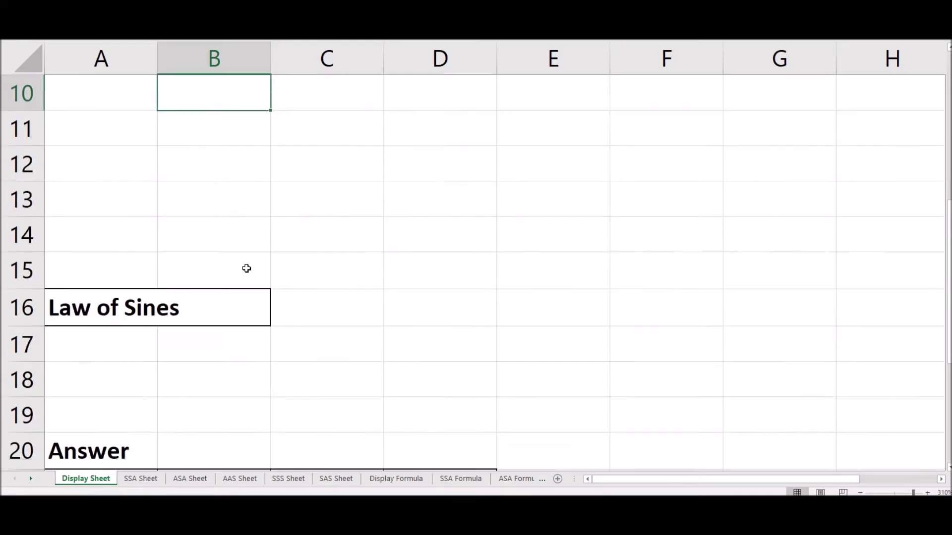
pyautogui.scroll(-1, 247, 268)
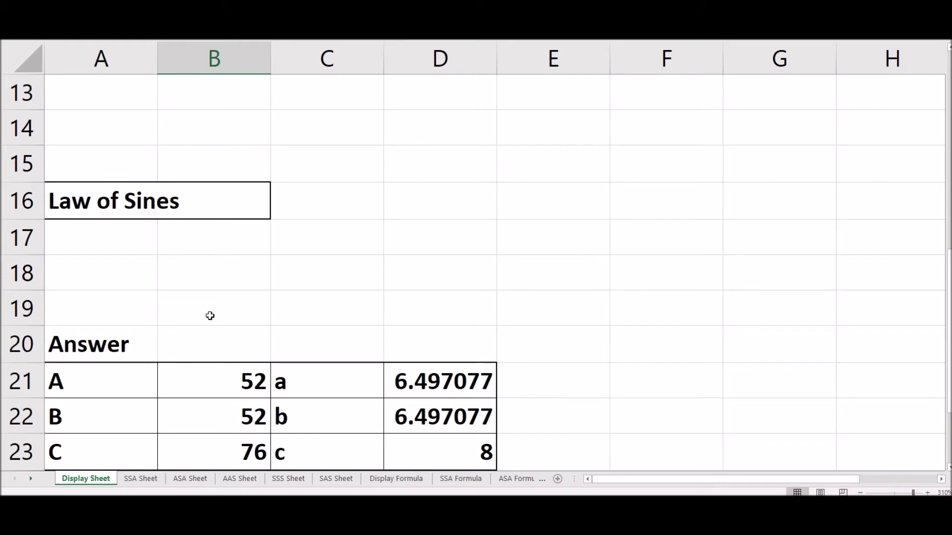
pyautogui.scroll(-2, 205, 311)
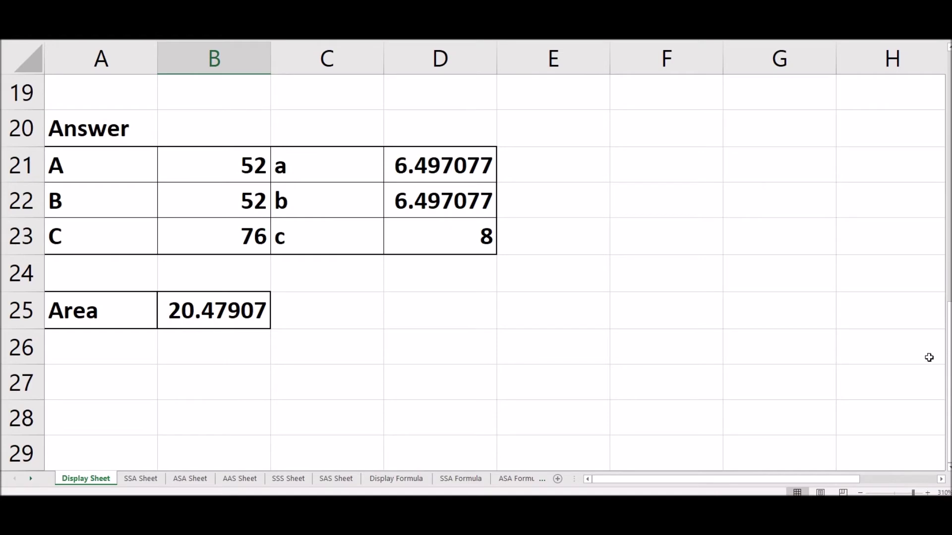
pyautogui.scroll(6, 677, 291)
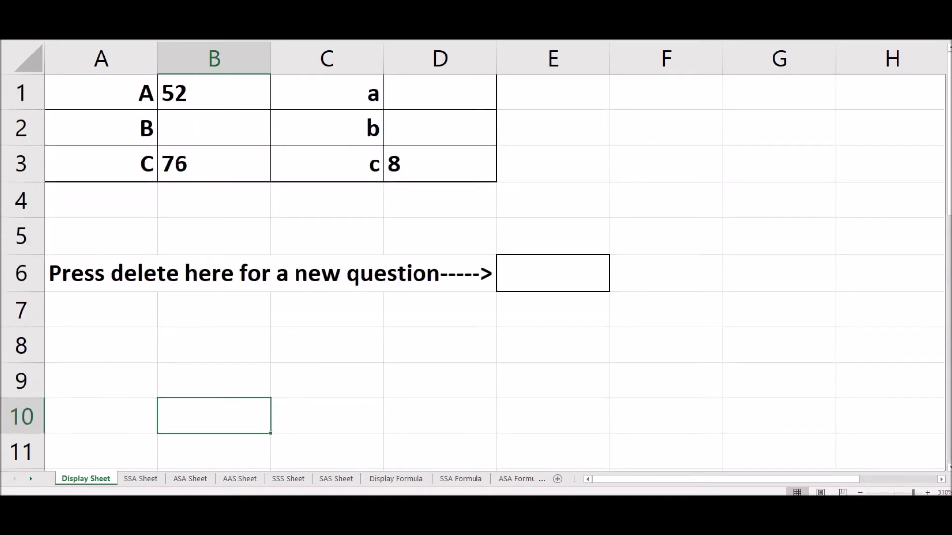
pyautogui.click(553, 273)
# Regenerate the question to sides 12.4, 11.6, 13.6 and review its Law of Cosines answers and area
pyautogui.press('Delete')
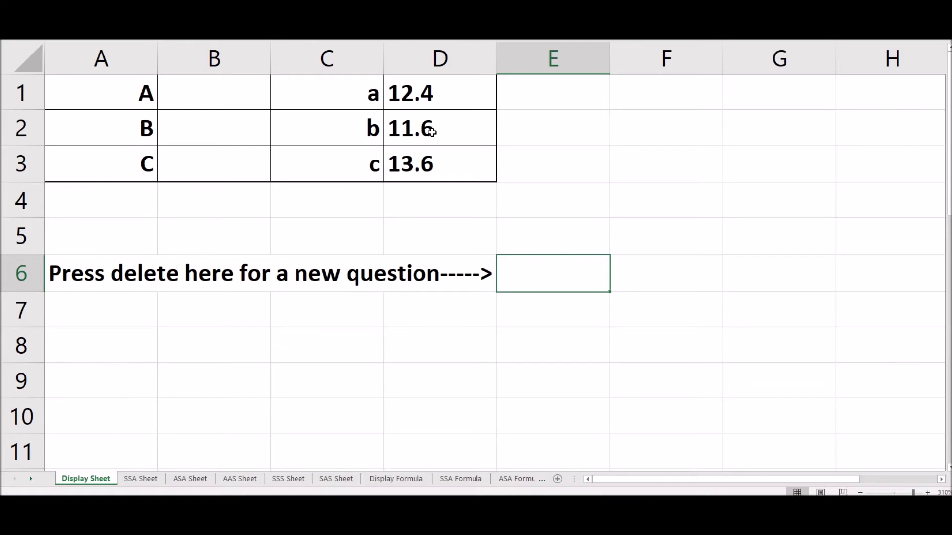
pyautogui.scroll(-3, 282, 189)
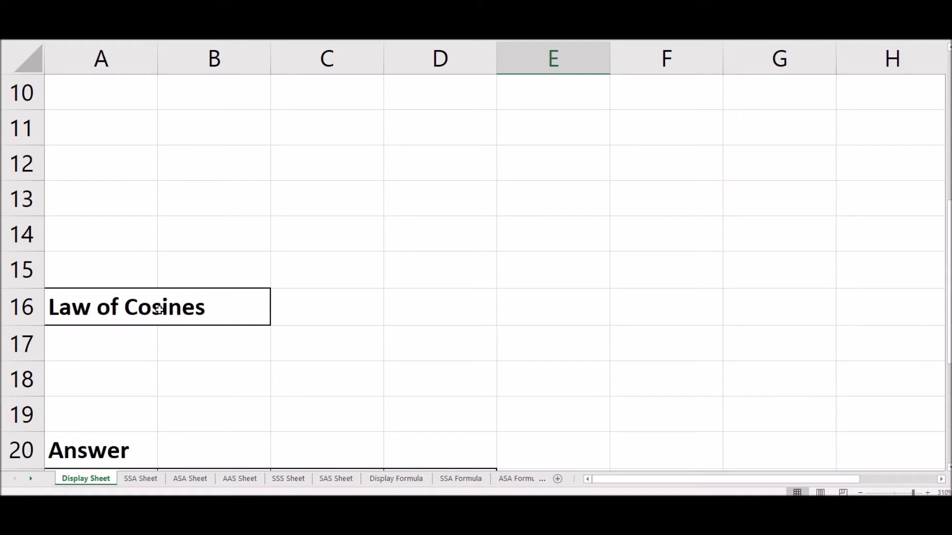
pyautogui.scroll(-2, 159, 309)
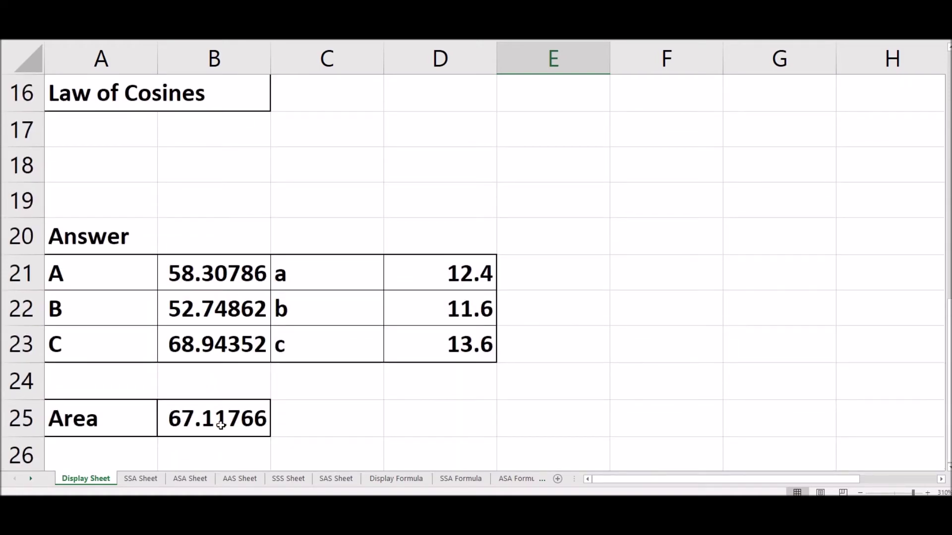
pyautogui.scroll(5, 221, 425)
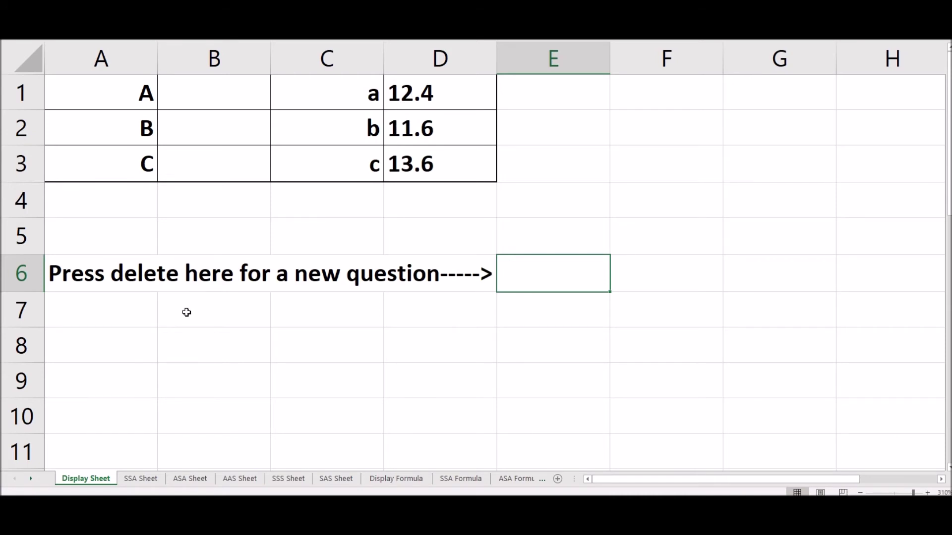
pyautogui.click(288, 479)
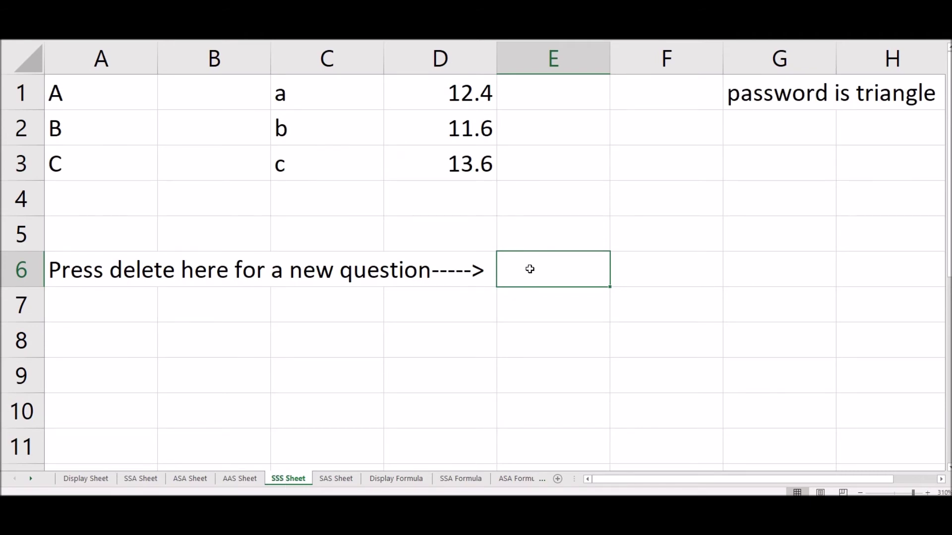
# Regenerate the SSS side lengths four times, ending at 15.4, 16.3 and 13.3
pyautogui.press('Delete')
pyautogui.press('Delete')
pyautogui.press('Delete')
pyautogui.press('Delete')
pyautogui.press('Delete')
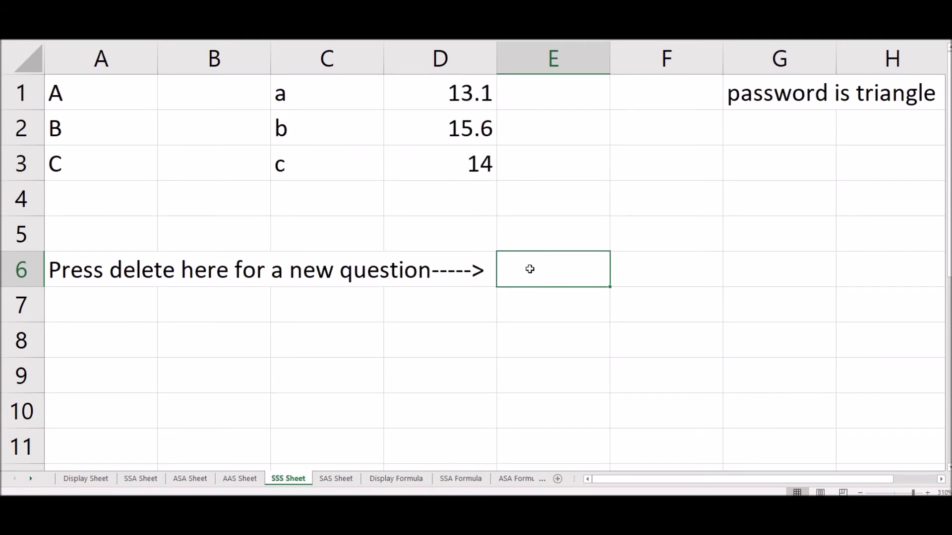
pyautogui.press('Delete')
pyautogui.press('Delete')
pyautogui.press('Delete')
pyautogui.press('Delete')
pyautogui.press('Delete')
pyautogui.press('Delete')
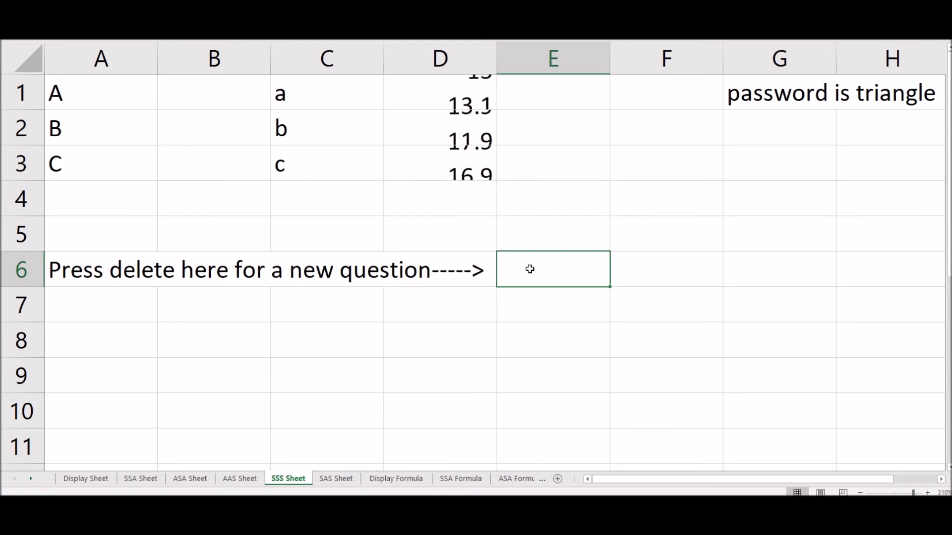
pyautogui.press('Delete')
pyautogui.press('Delete')
pyautogui.press('Delete')
pyautogui.press('Delete')
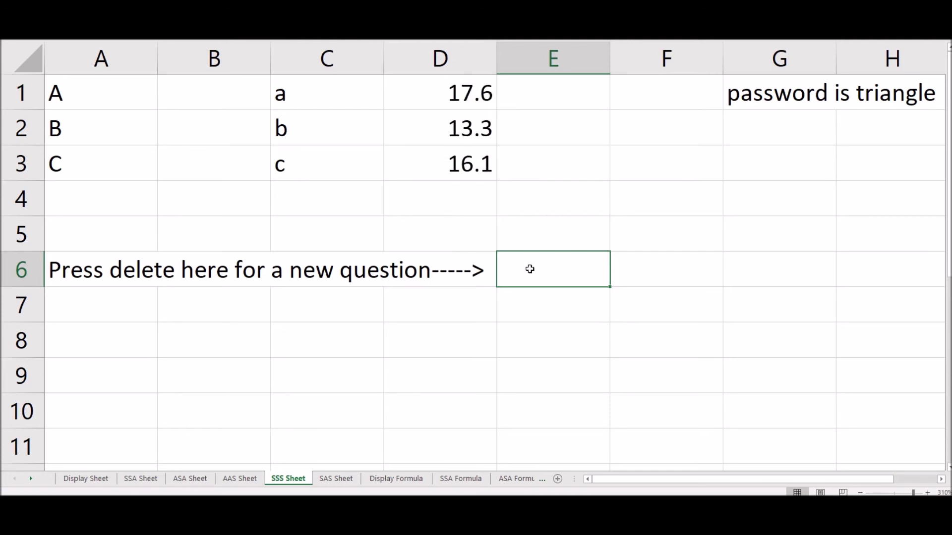
pyautogui.press('Delete')
pyautogui.press('Delete')
pyautogui.press('Delete')
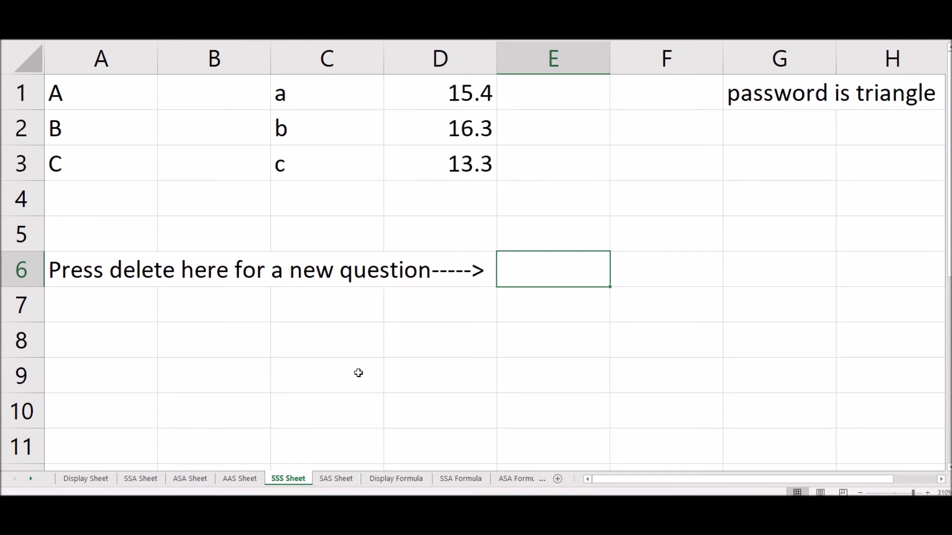
pyautogui.click(141, 479)
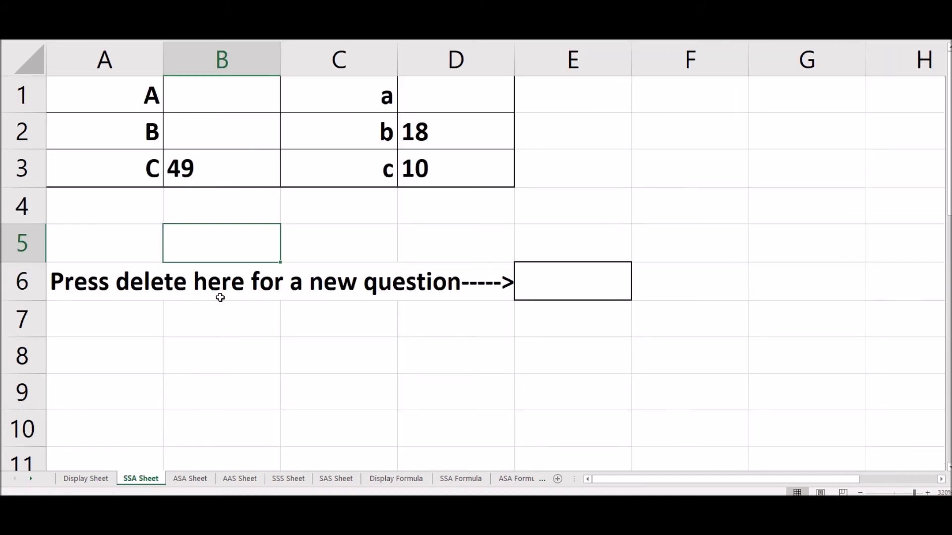
# Regenerate SSA questions until C = 32, b = 8, c = 5 gives two triangles with areas 20 and 8.761411
pyautogui.scroll(-1, 218, 268)
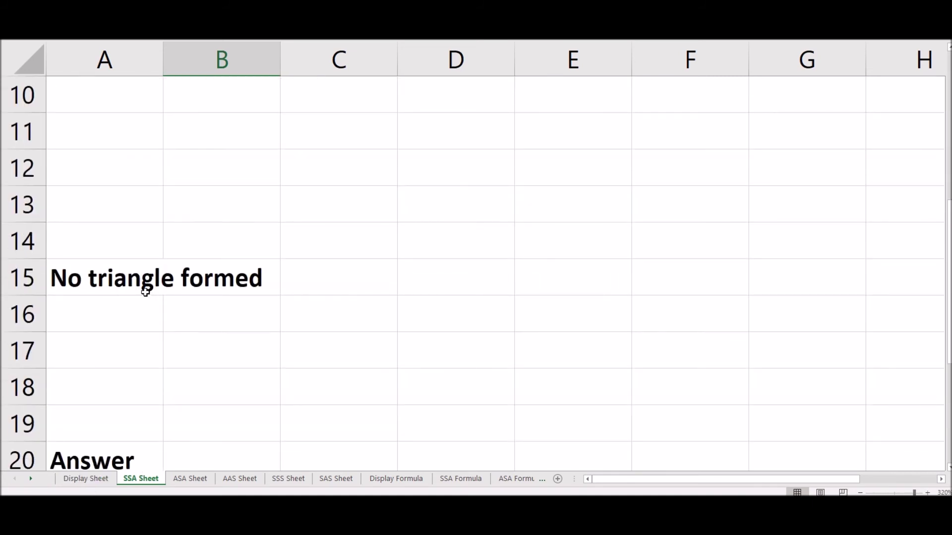
pyautogui.scroll(3, 145, 291)
pyautogui.scroll(-4, 145, 291)
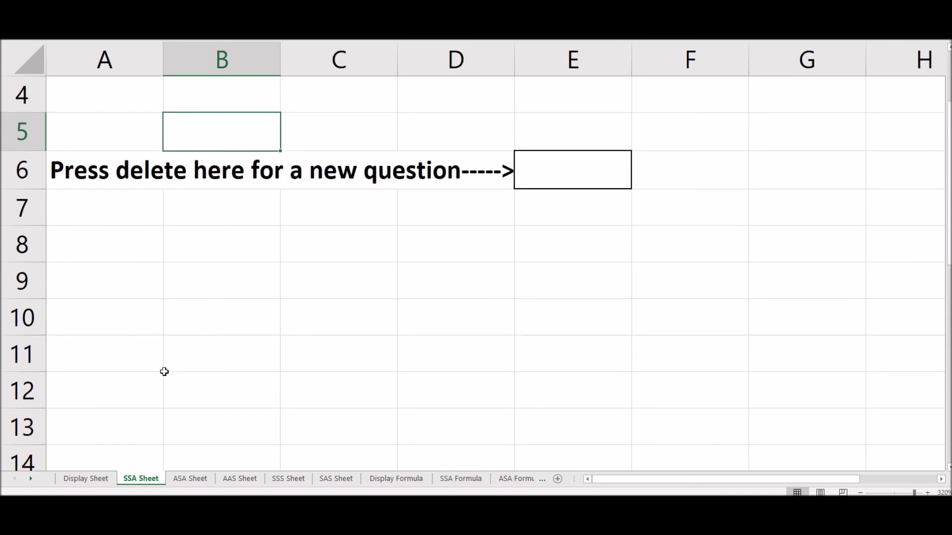
pyautogui.press('Delete')
pyautogui.scroll(-2, 164, 371)
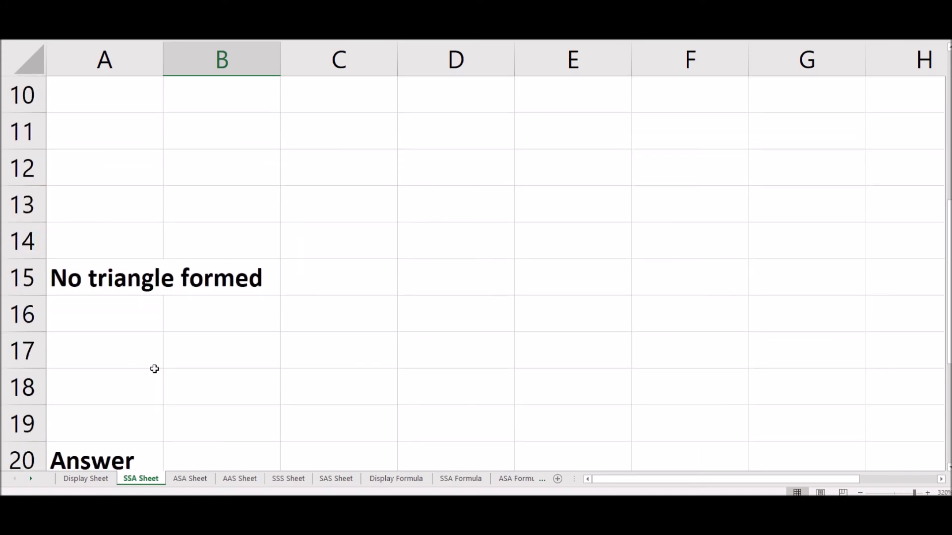
pyautogui.scroll(3, 154, 368)
pyautogui.press('Delete')
pyautogui.scroll(-2, 164, 364)
pyautogui.scroll(2, 164, 364)
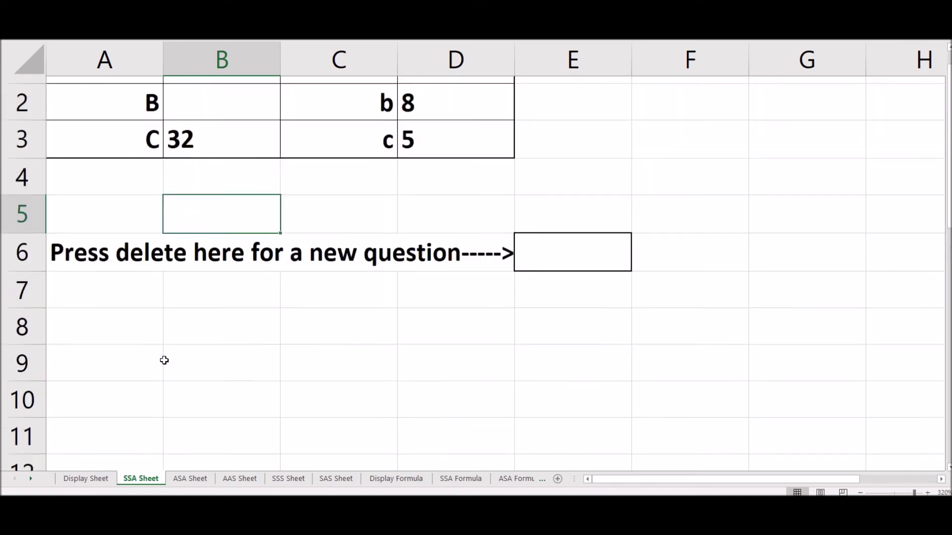
pyautogui.press('Delete')
pyautogui.scroll(-3, 168, 355)
pyautogui.scroll(-2, 169, 337)
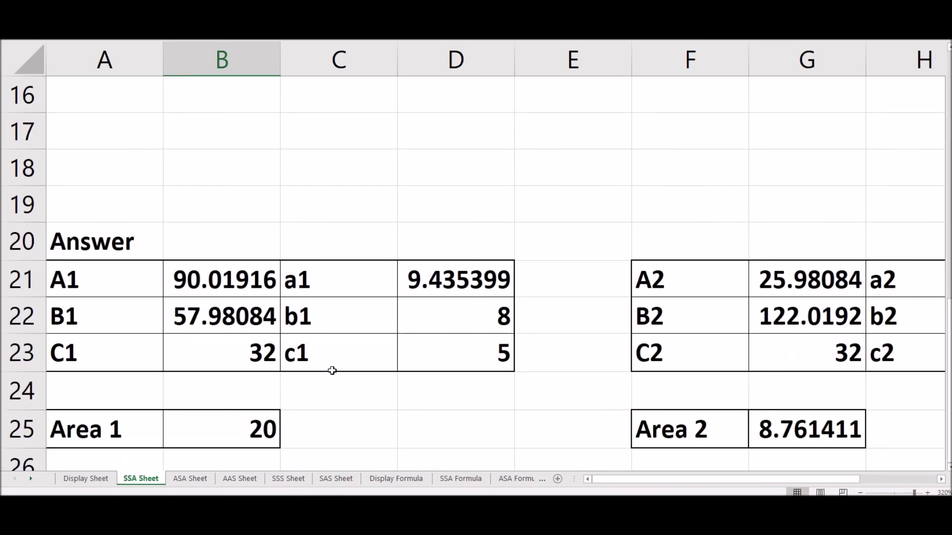
# On the Display Sheet, regenerate to B = 68, a = 16, b = 13 and confirm no triangle forms
pyautogui.click(87, 479)
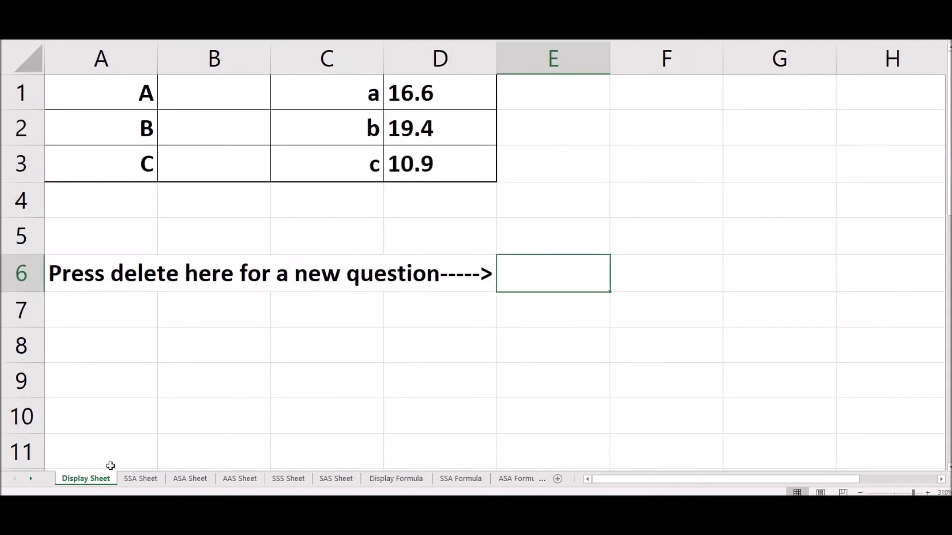
pyautogui.press('Delete')
pyautogui.press('Delete')
pyautogui.press('Delete')
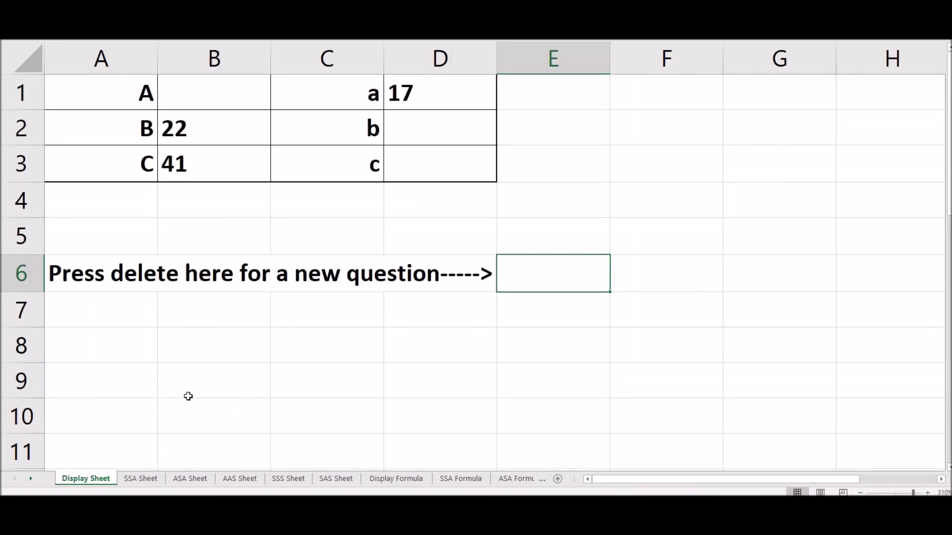
pyautogui.scroll(-3, 196, 396)
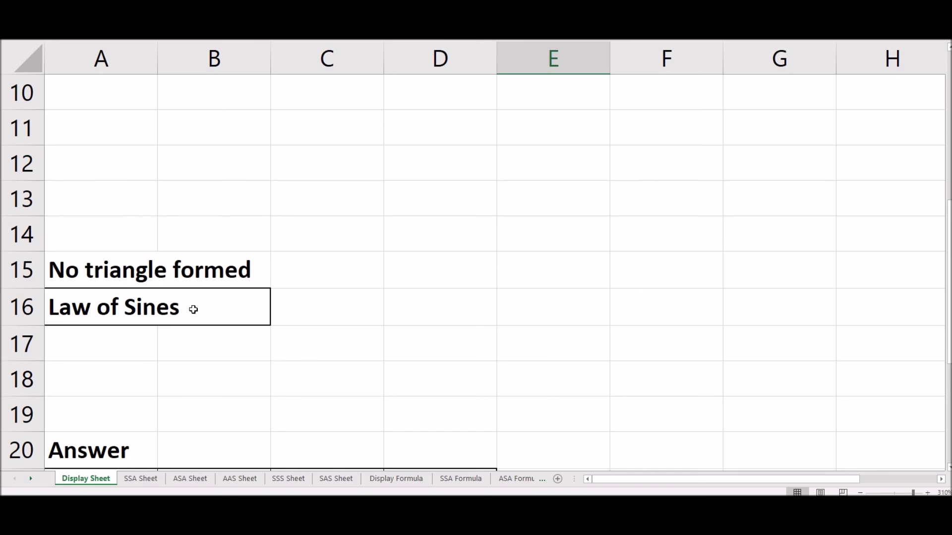
pyautogui.scroll(-2, 191, 305)
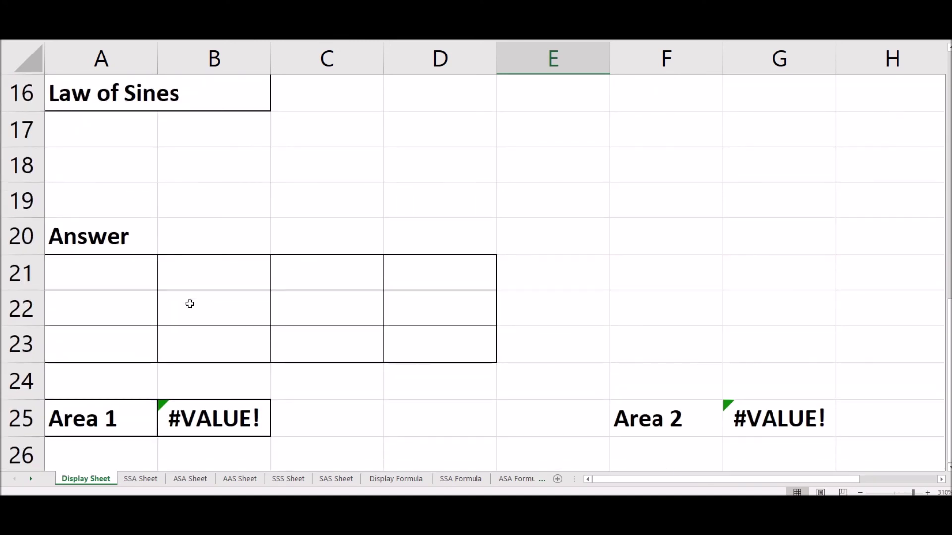
pyautogui.scroll(2, 190, 304)
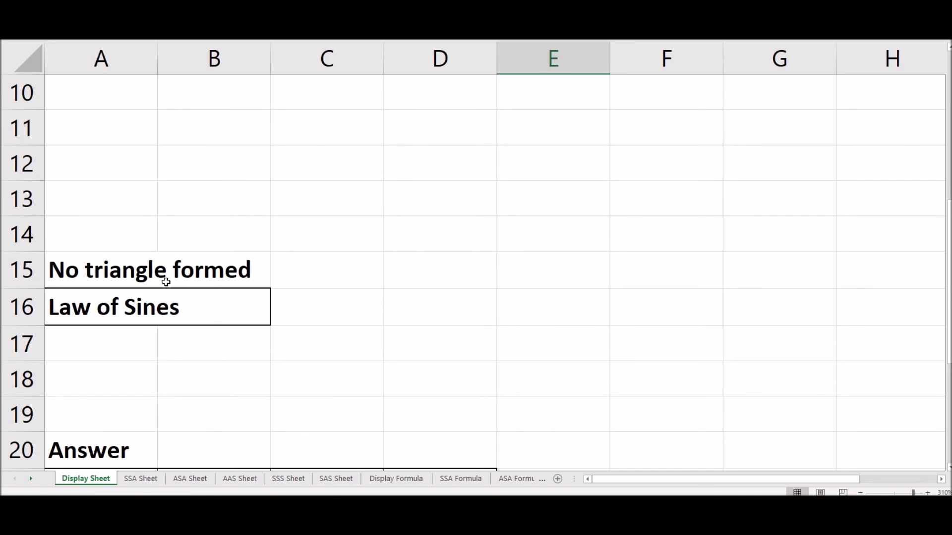
pyautogui.scroll(3, 166, 277)
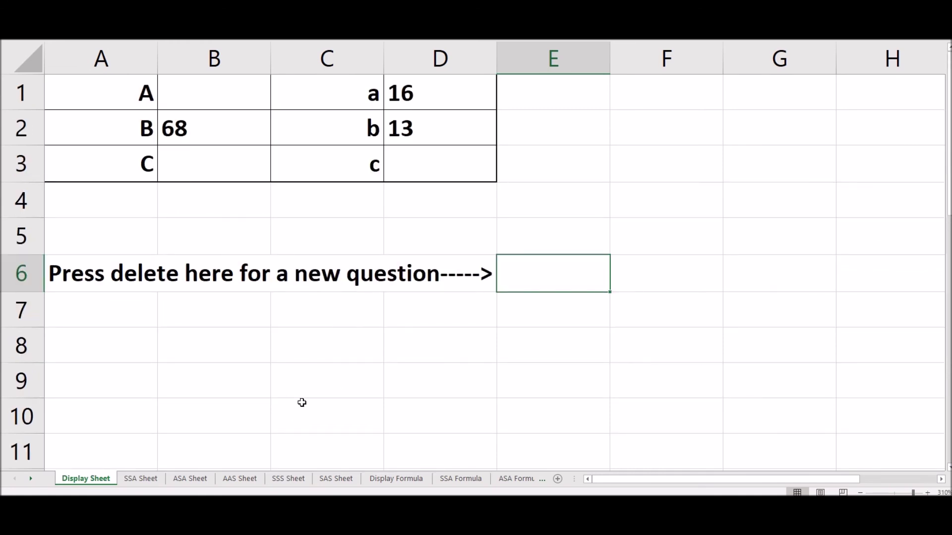